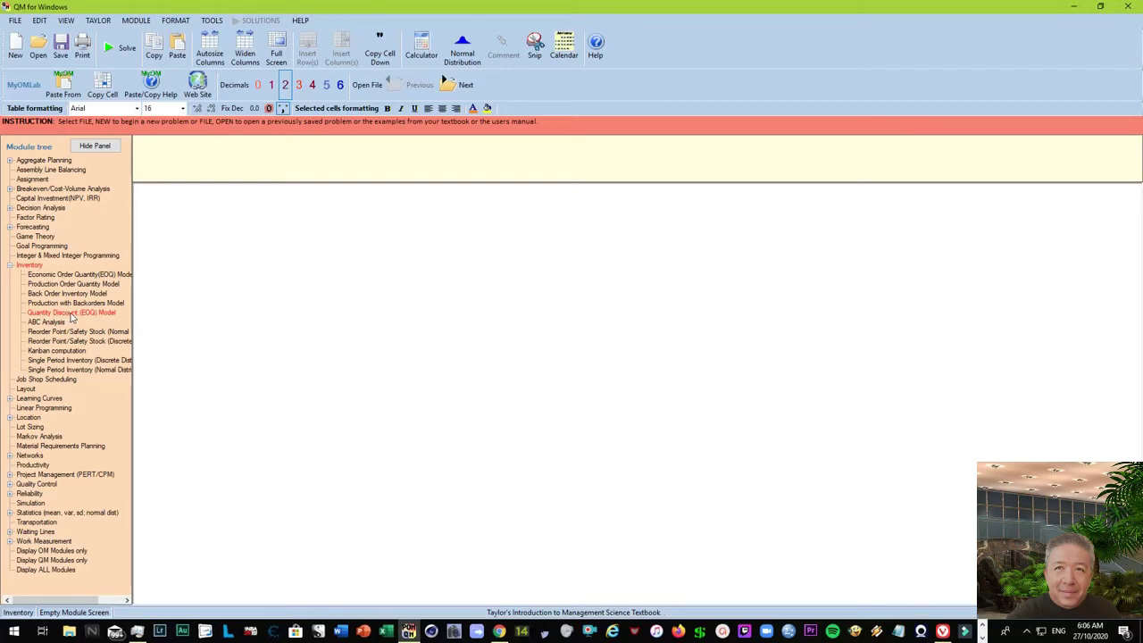
- Start a new Quantity Discount (EOQ) problem, discard the unsaved data, then cancel the setup
{"action": "double_click", "coordinate": [71, 314]}
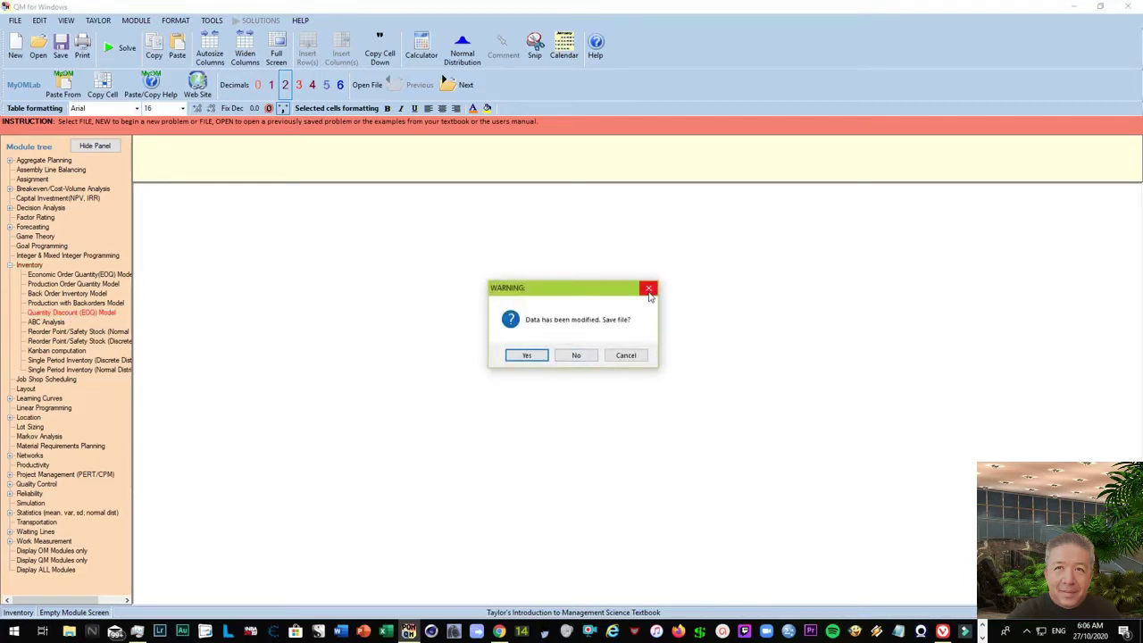
{"action": "left_click", "coordinate": [590, 355]}
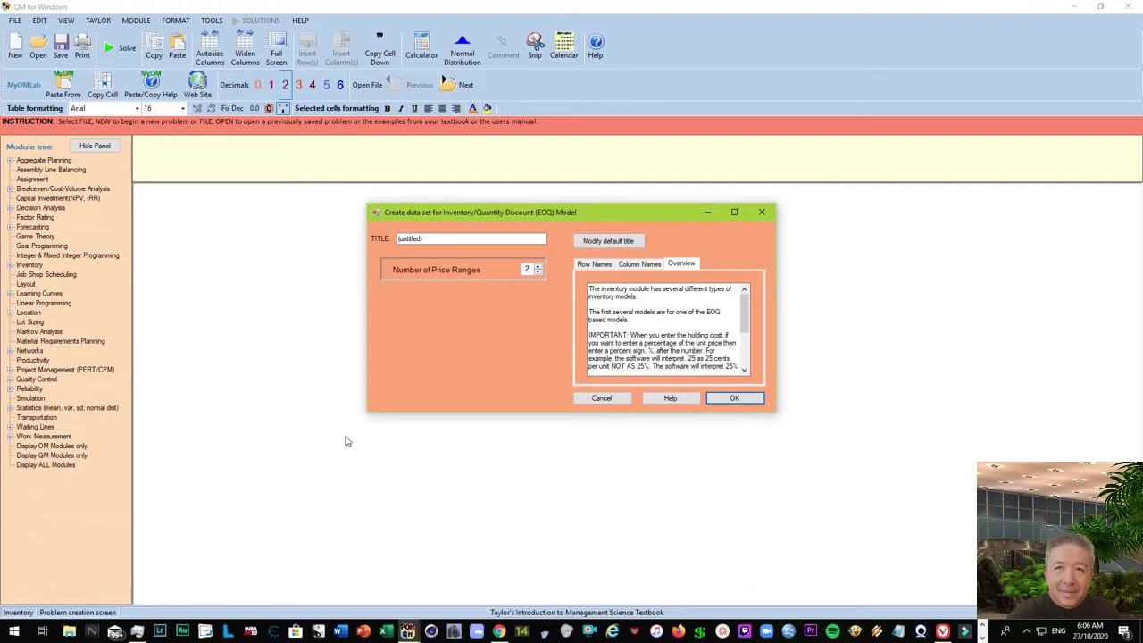
{"action": "left_click", "coordinate": [762, 212]}
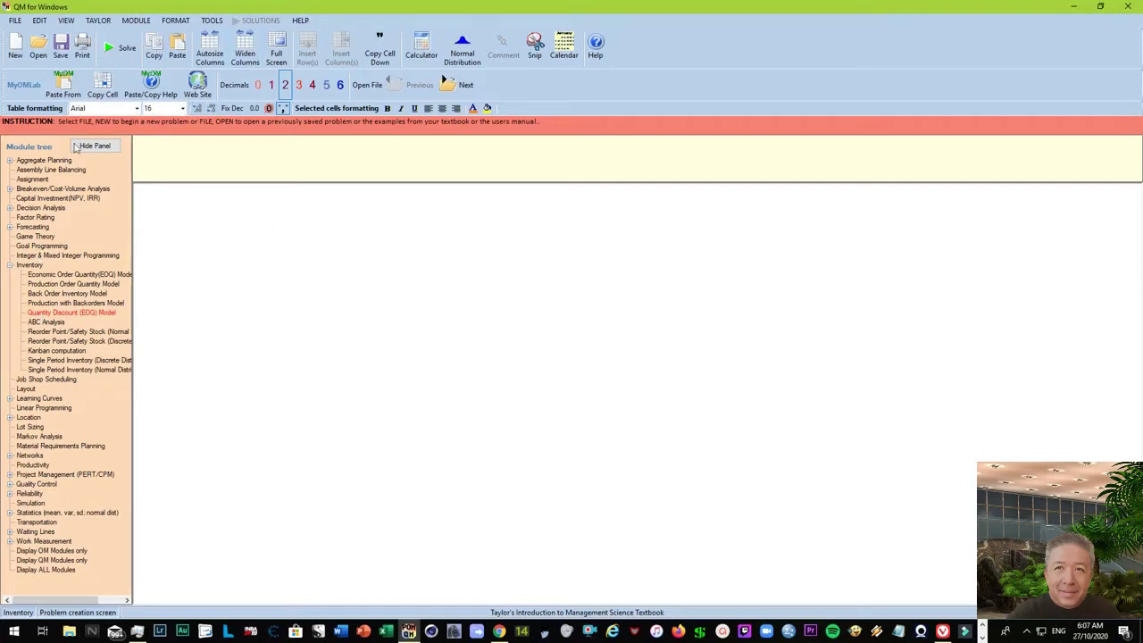
- Create the Quantity Discount (EOQ) data set with 4 price ranges, discarding unsaved data
{"action": "left_click", "coordinate": [61, 314]}
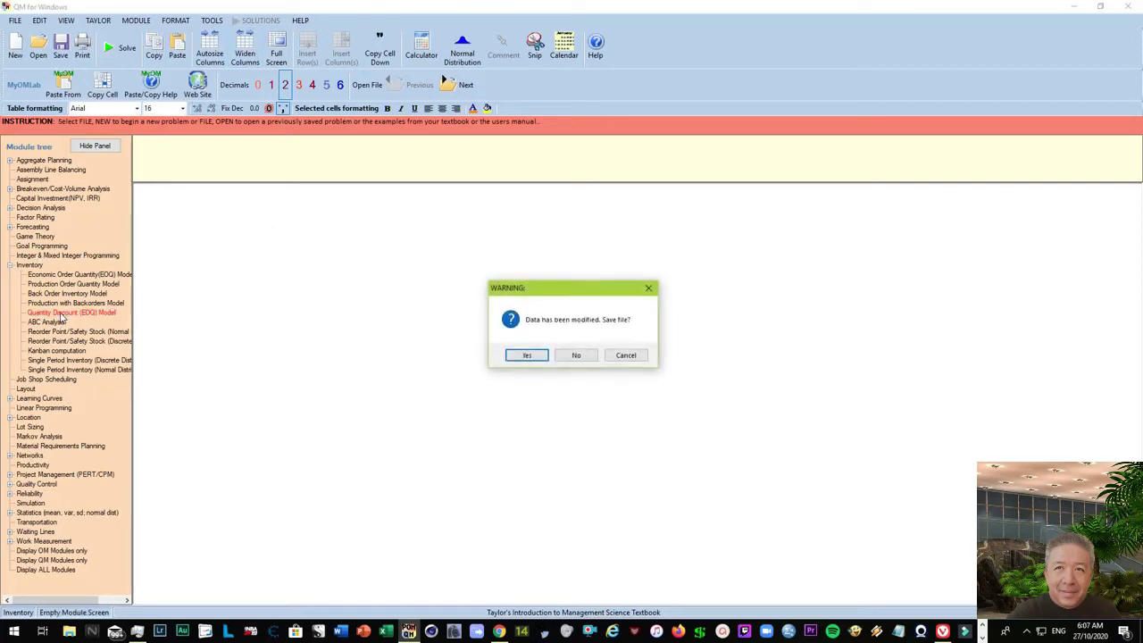
{"action": "left_click", "coordinate": [574, 356]}
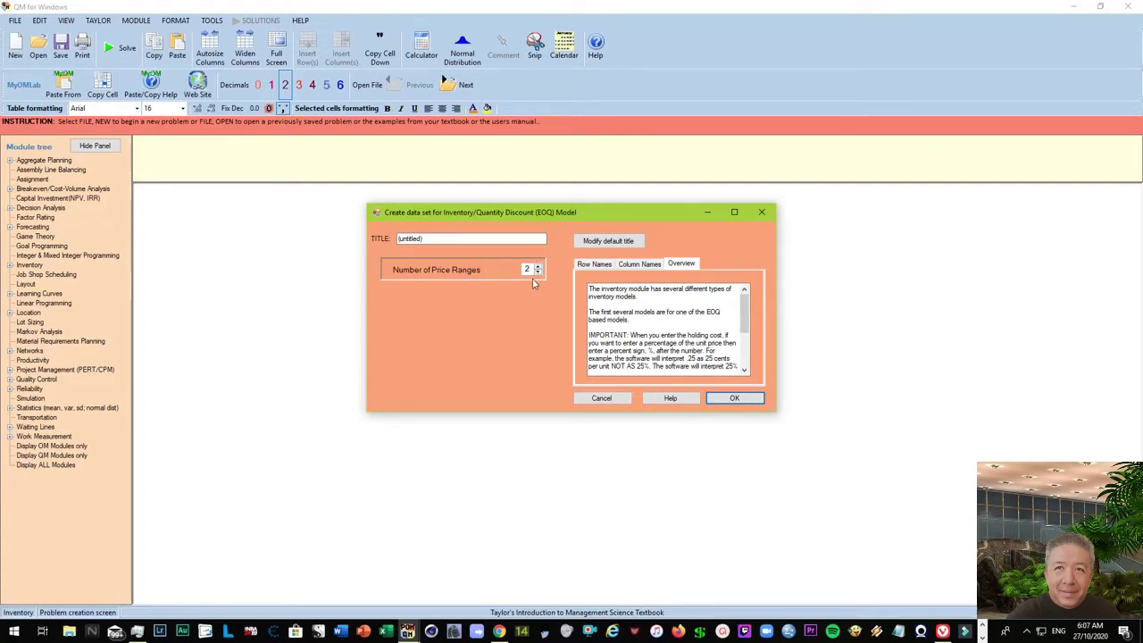
{"action": "left_click_drag", "start_coordinate": [531, 269], "coordinate": [520, 270]}
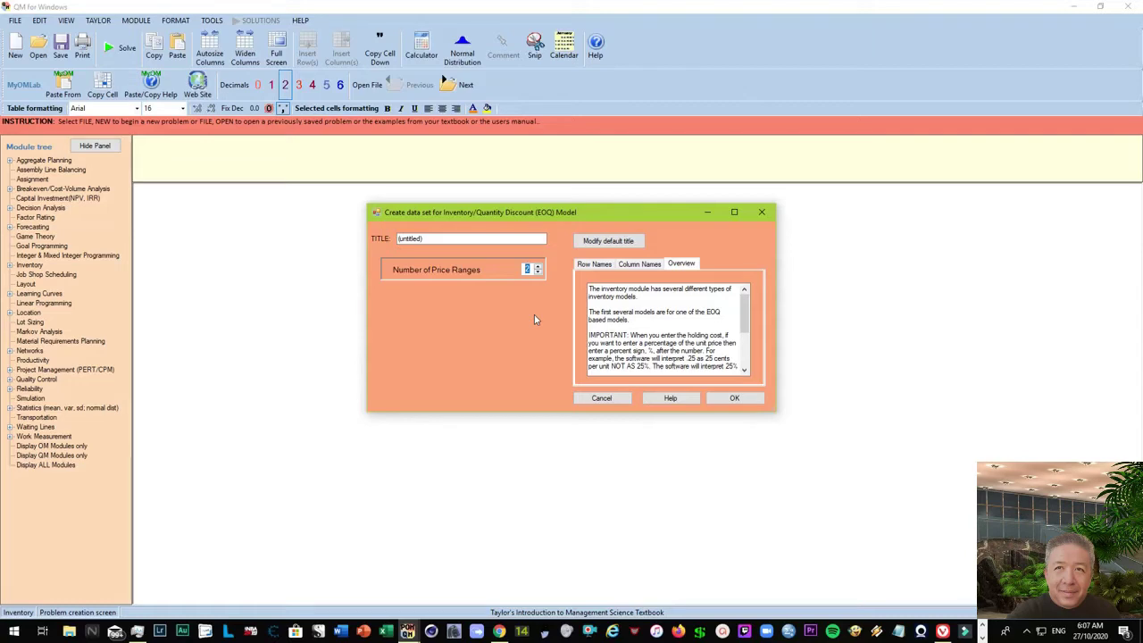
{"action": "left_click", "coordinate": [537, 267]}
{"action": "left_click", "coordinate": [538, 267]}
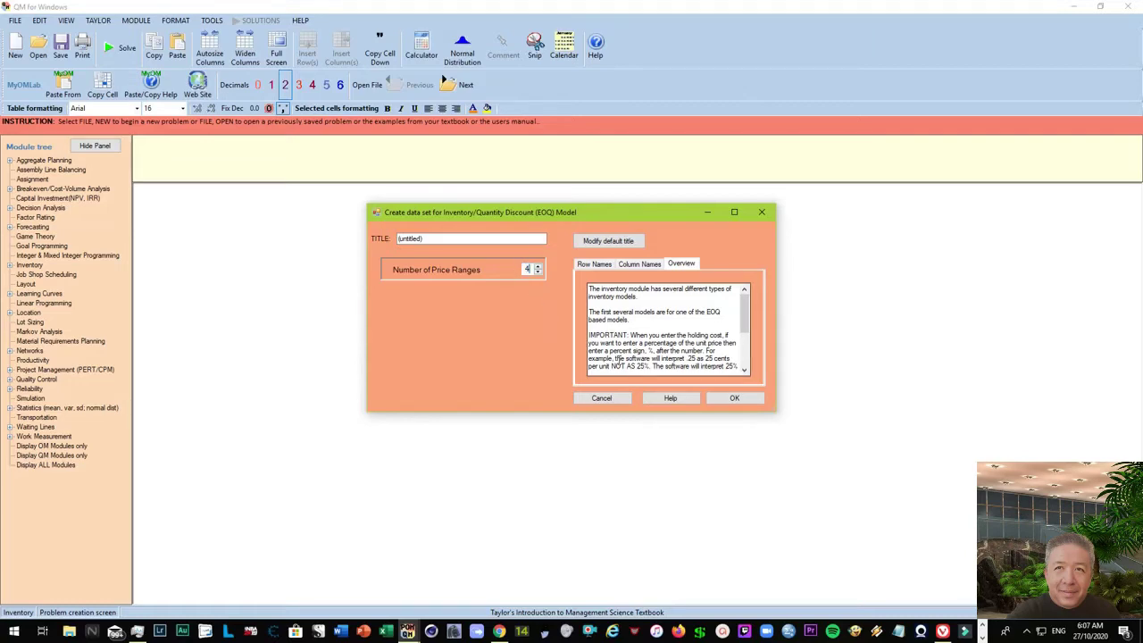
{"action": "left_click", "coordinate": [719, 398]}
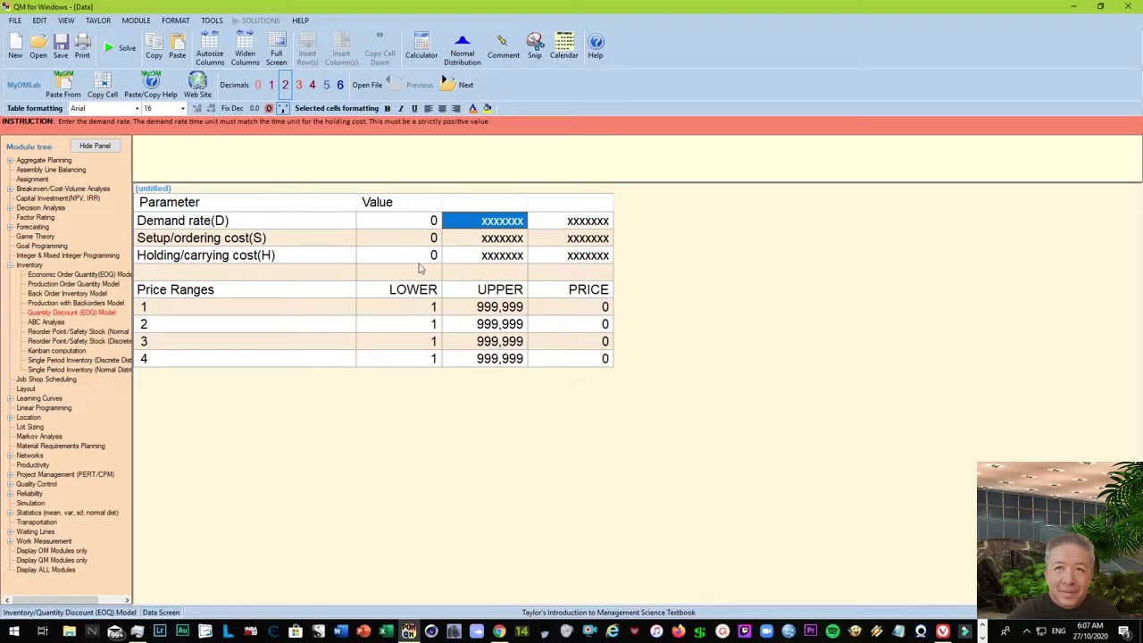
- Enter demand rate 12000, setup/ordering cost 20000 and holding cost 15%
{"action": "left_click", "coordinate": [407, 225]}
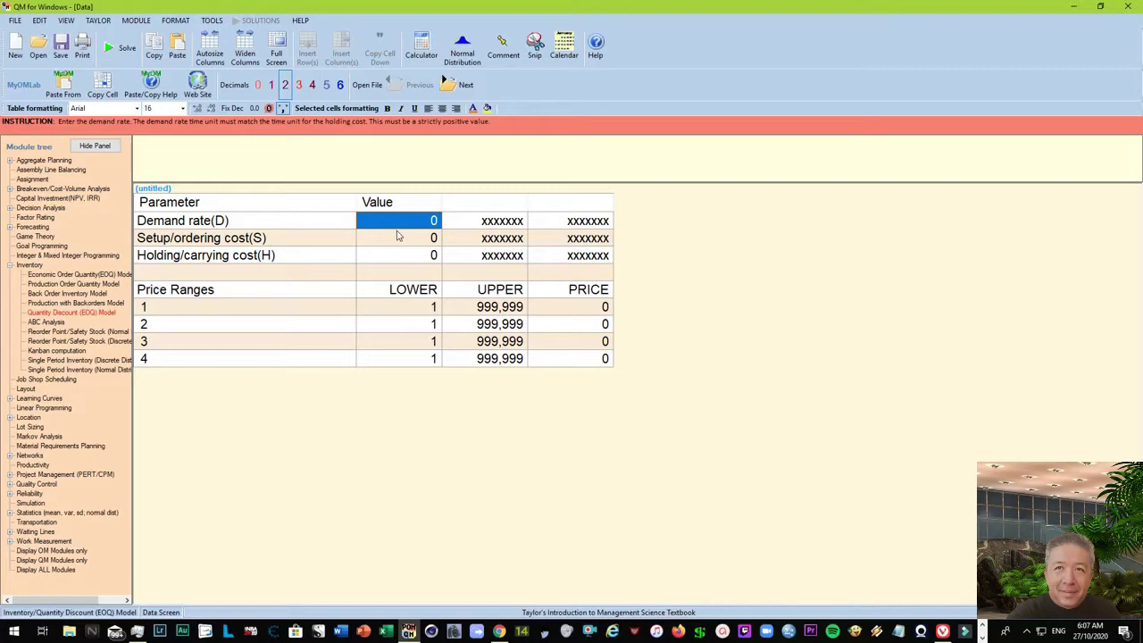
{"action": "type", "text": "12000"}
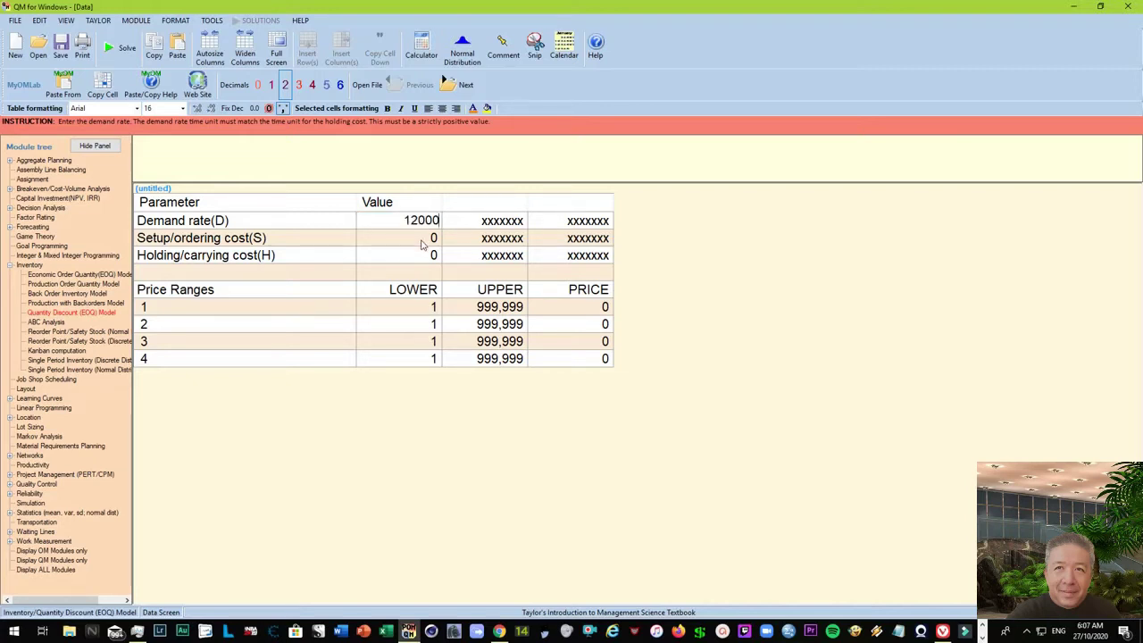
{"action": "left_click", "coordinate": [421, 243]}
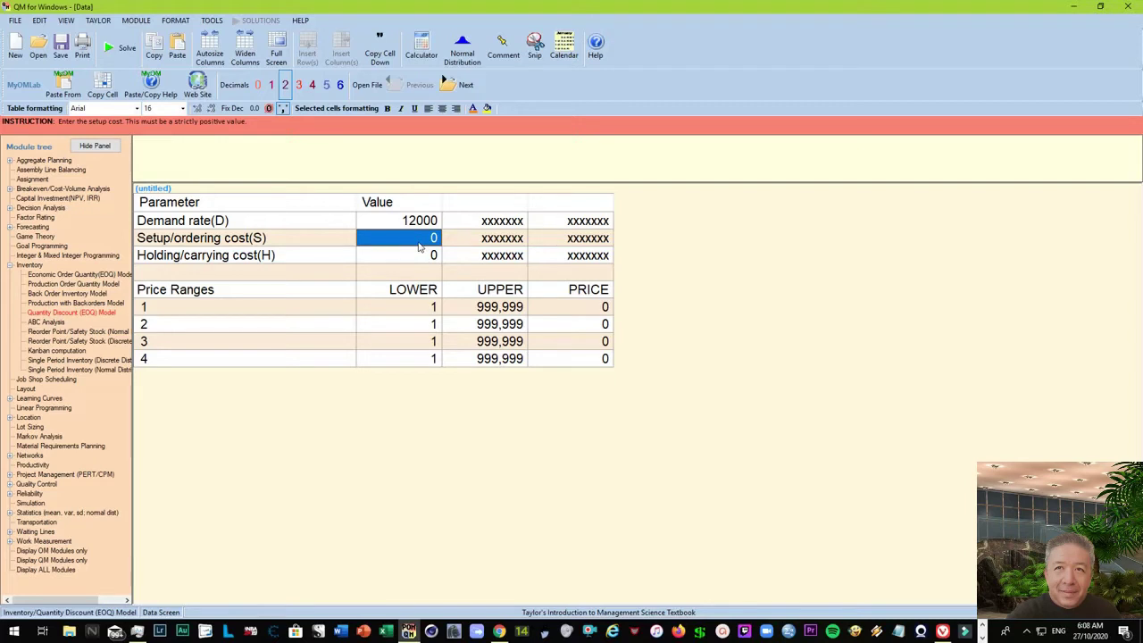
{"action": "type", "text": "2"}
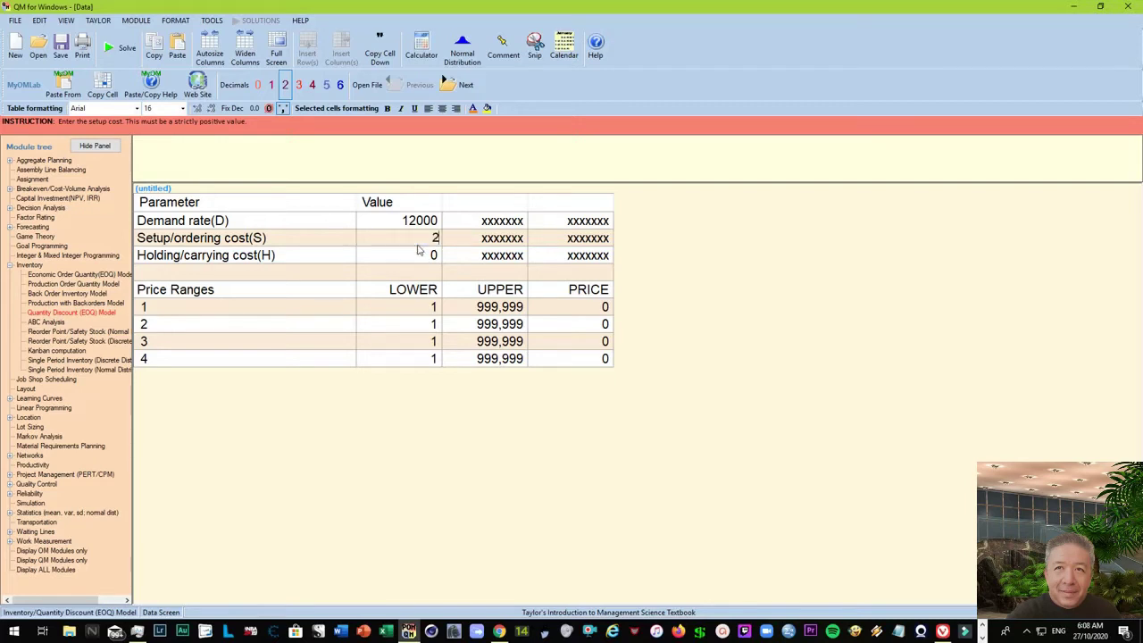
{"action": "type", "text": "0000"}
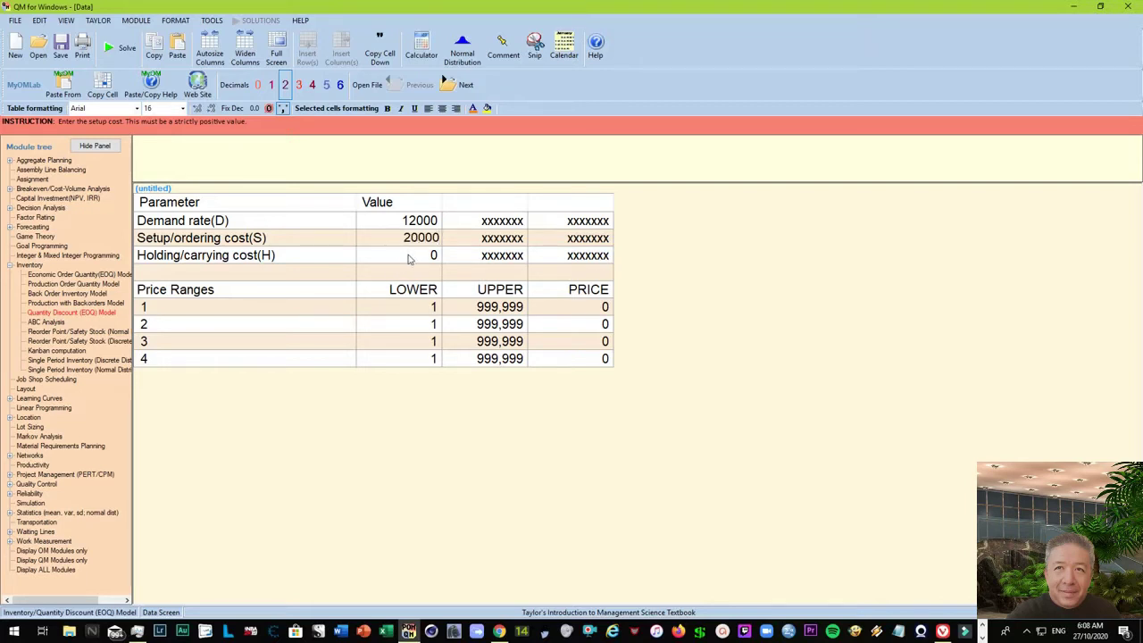
{"action": "left_click", "coordinate": [408, 259]}
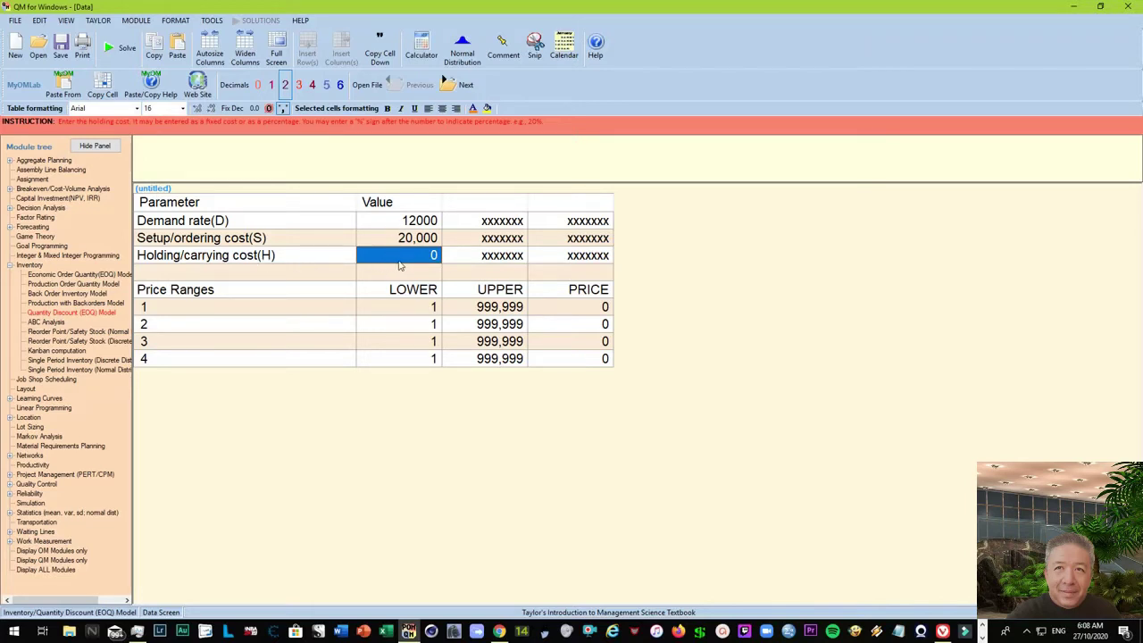
{"action": "type", "text": "15%"}
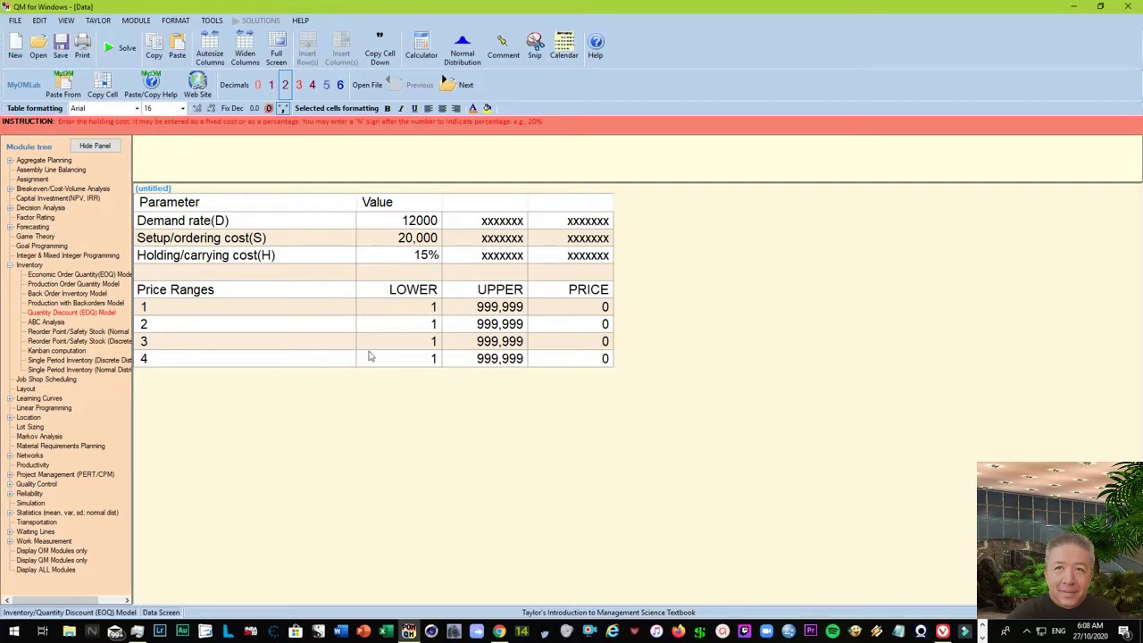
- Fill price range 1 (up to 3,000 at 25,000) and range 2 (from 3,001 at 22,000)
{"action": "left_click", "coordinate": [459, 312]}
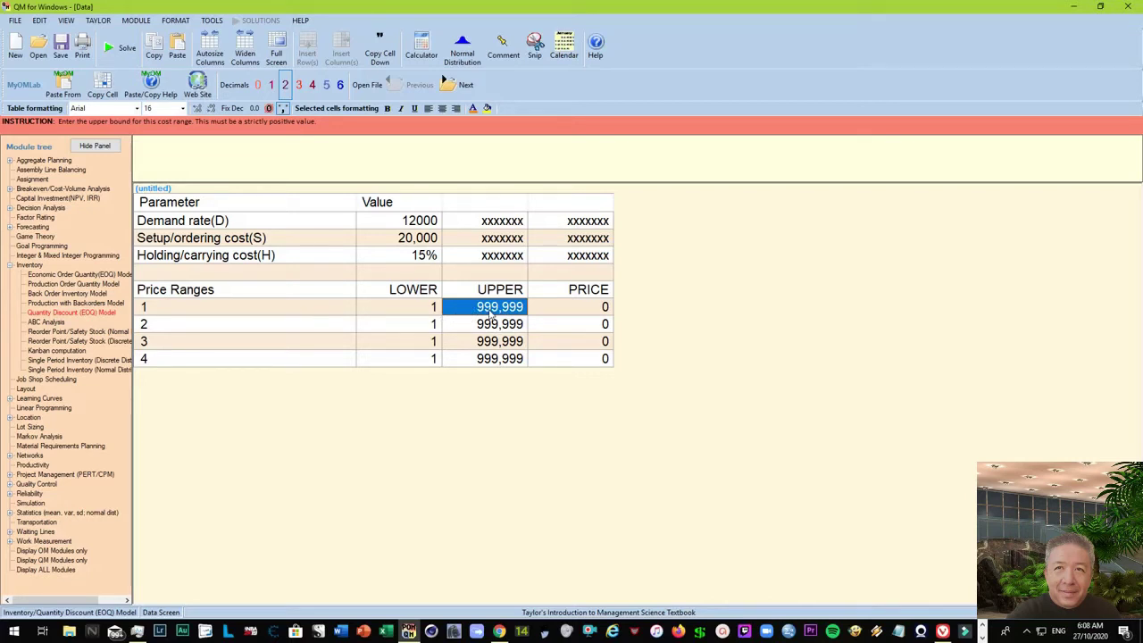
{"action": "type", "text": "3000"}
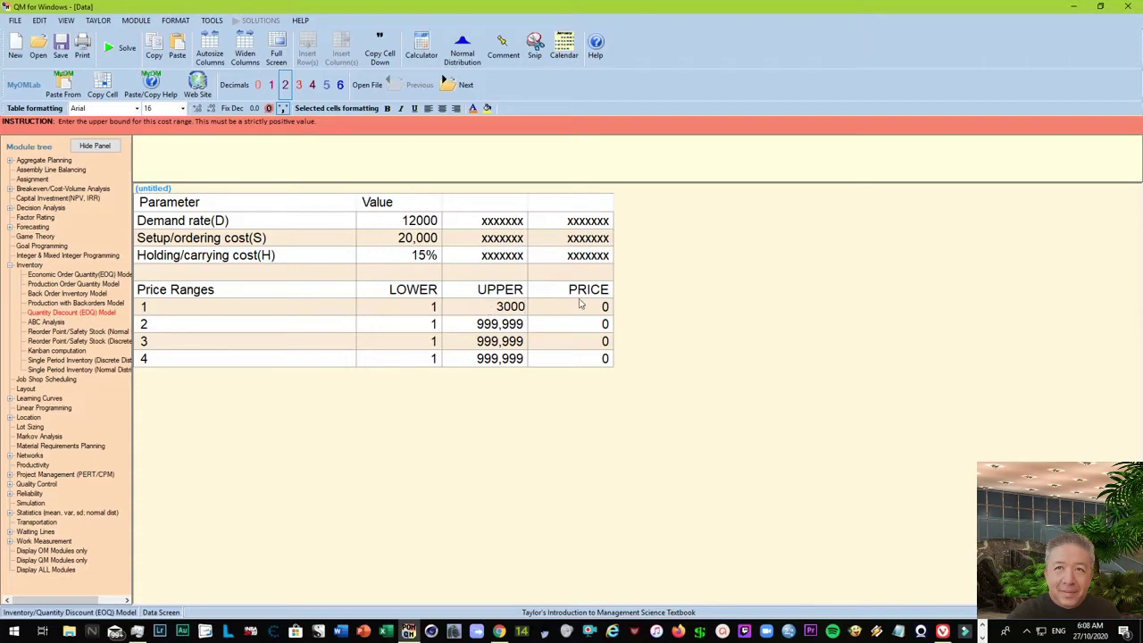
{"action": "left_click", "coordinate": [580, 305]}
{"action": "type", "text": "25"}
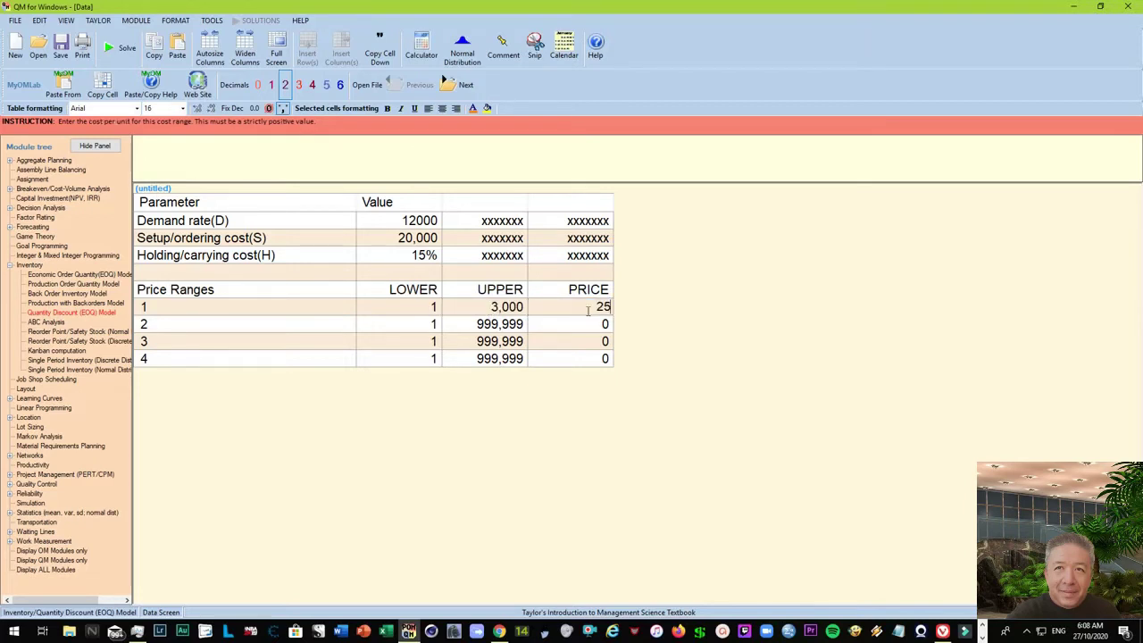
{"action": "type", "text": "000"}
{"action": "left_click", "coordinate": [416, 329]}
{"action": "type", "text": "3001"}
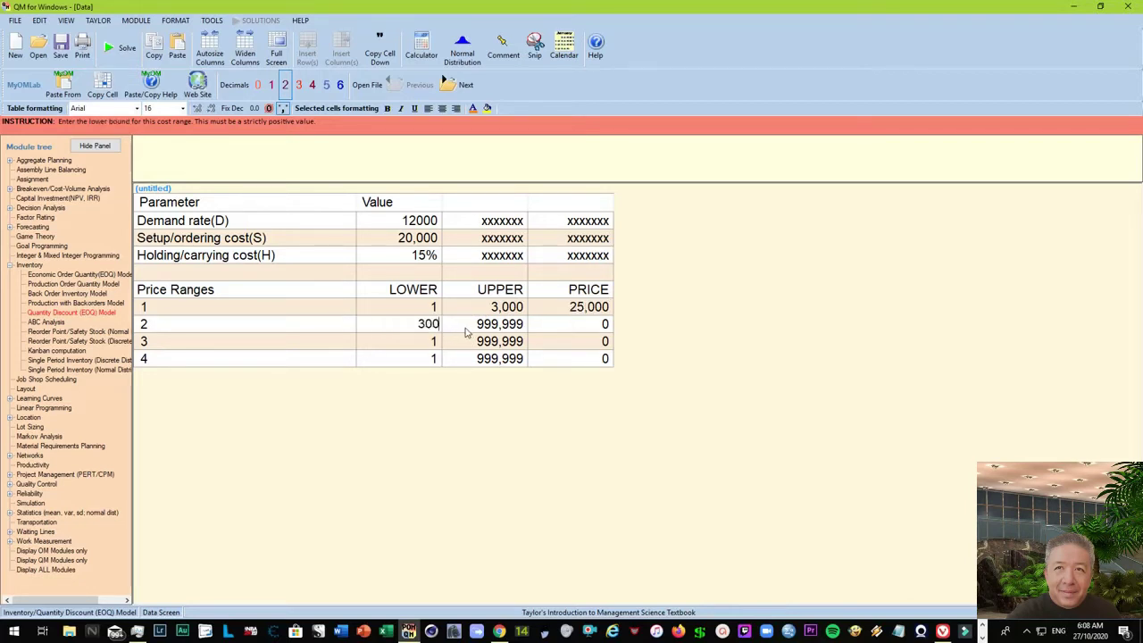
{"action": "left_click", "coordinate": [461, 330]}
{"action": "type", "text": "6000"}
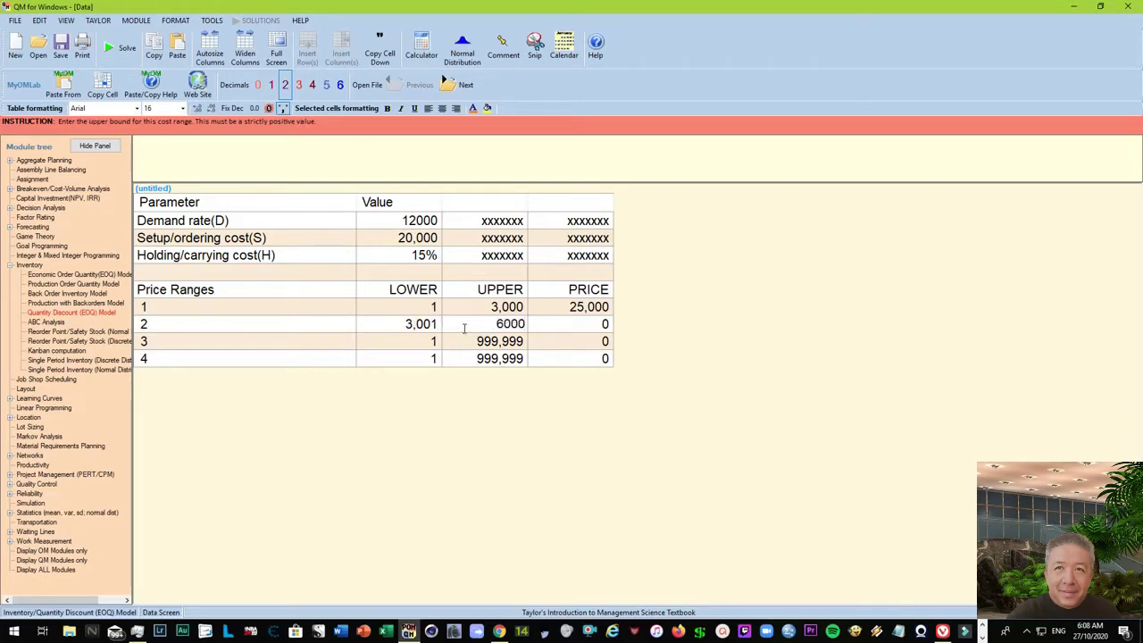
{"action": "left_click", "coordinate": [575, 331]}
{"action": "type", "text": "2"}
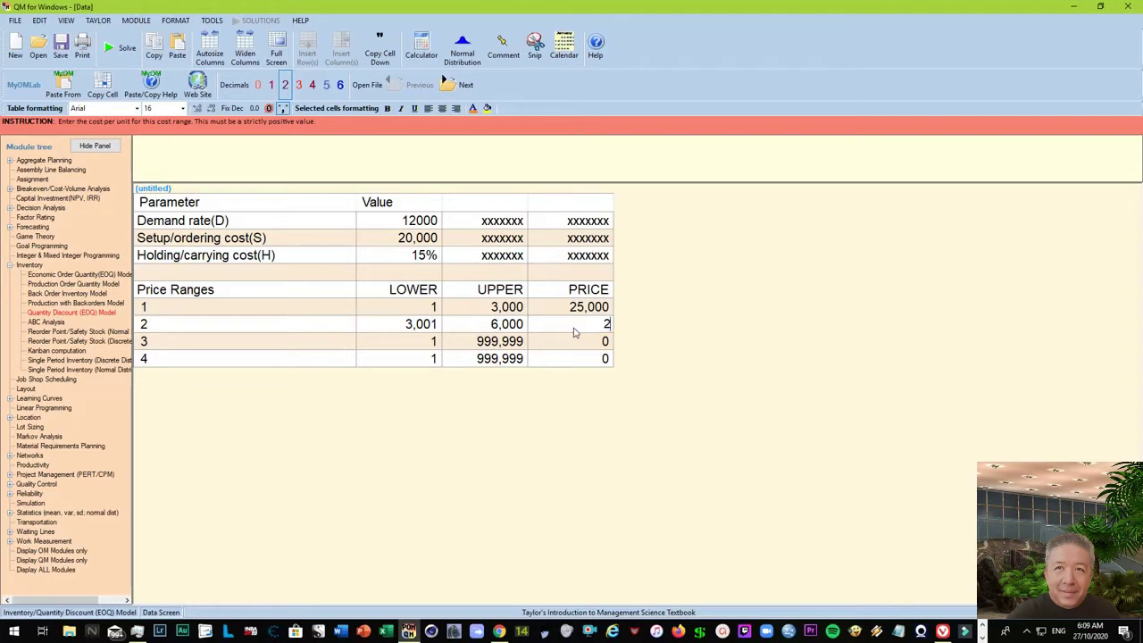
{"action": "type", "text": "2000"}
- Enter range 3 as 6,001–15,000 at 20,500 and range 4 from 15,001 at 18,500
{"action": "left_click", "coordinate": [399, 340]}
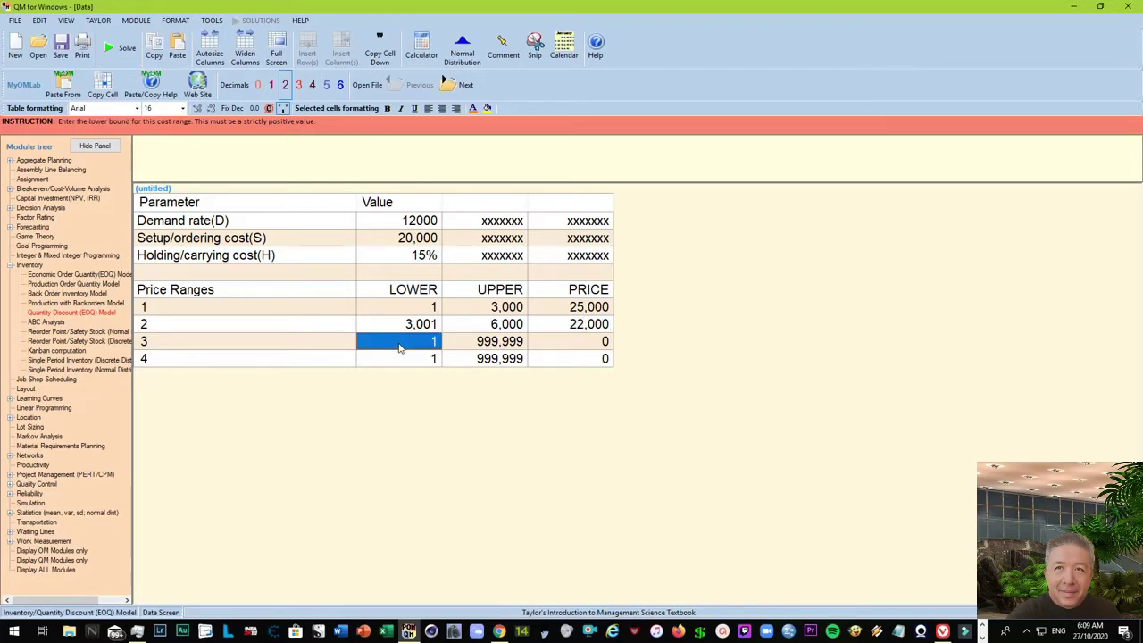
{"action": "type", "text": "6,0"}
{"action": "type", "text": "0"}
{"action": "type", "text": "1"}
{"action": "left_click", "coordinate": [459, 346]}
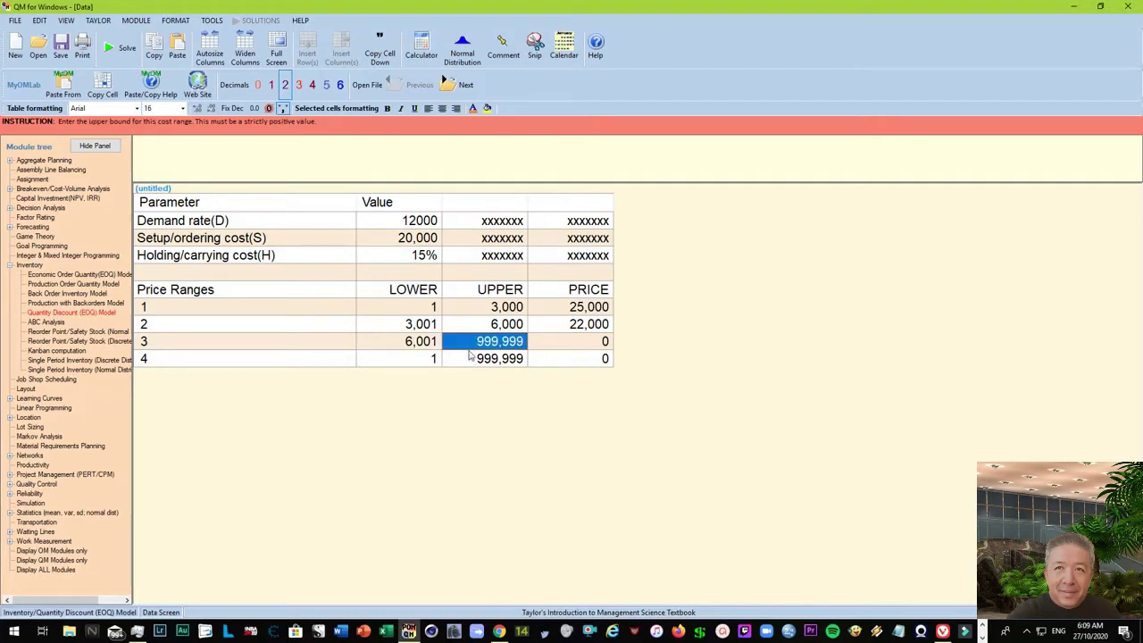
{"action": "type", "text": "1"}
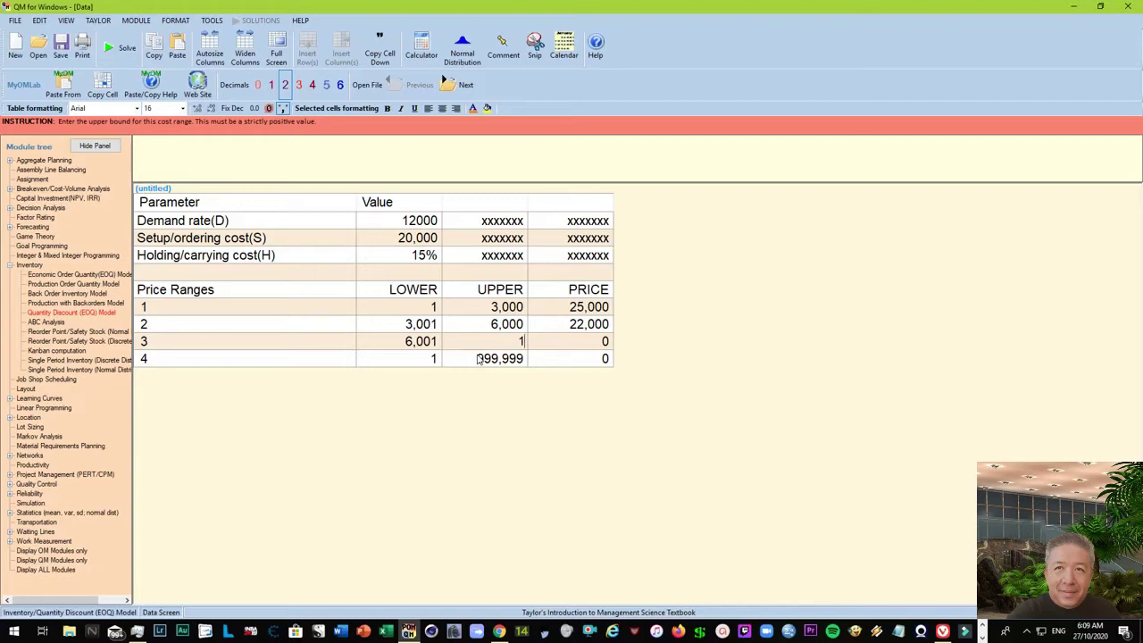
{"action": "type", "text": "5000"}
{"action": "left_click", "coordinate": [560, 347]}
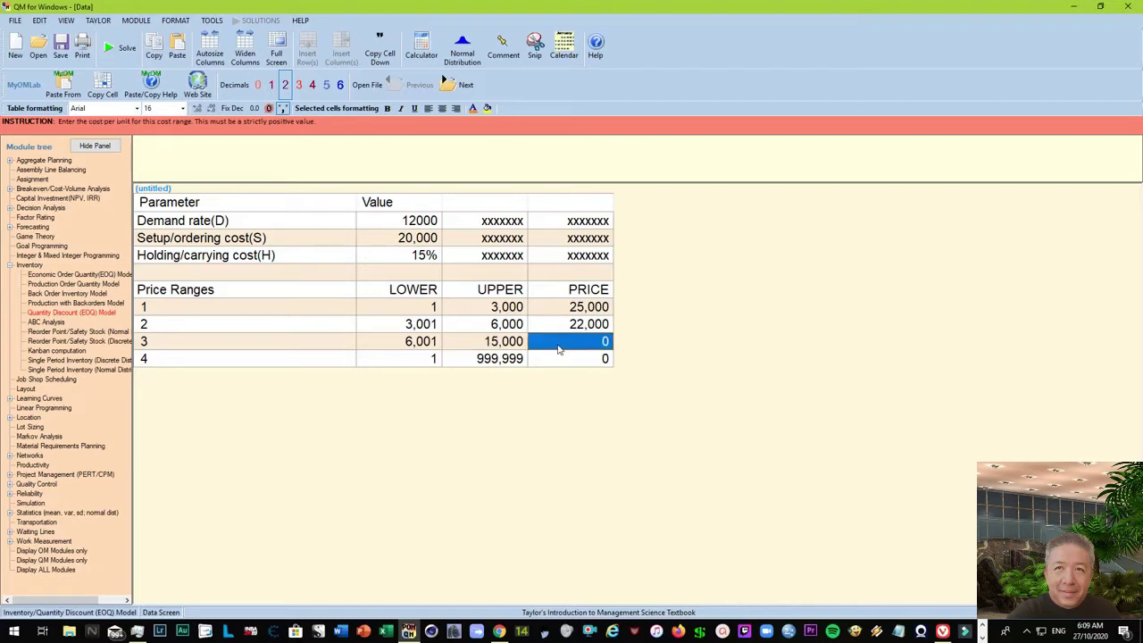
{"action": "type", "text": "20"}
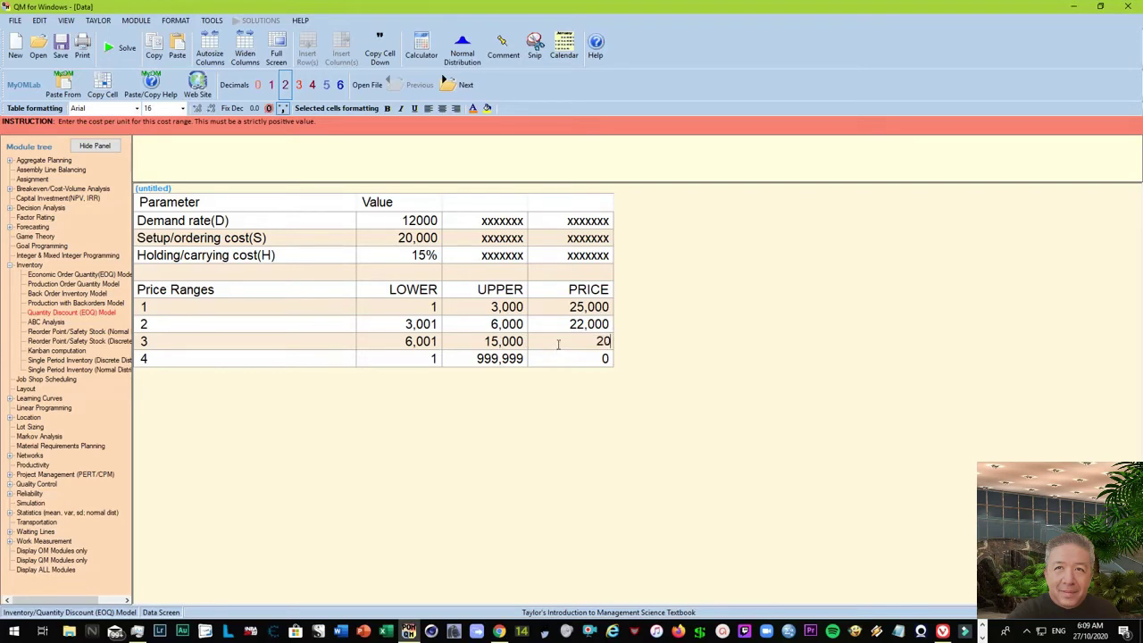
{"action": "type", "text": "500"}
{"action": "left_click", "coordinate": [423, 358]}
{"action": "type", "text": "15,00"}
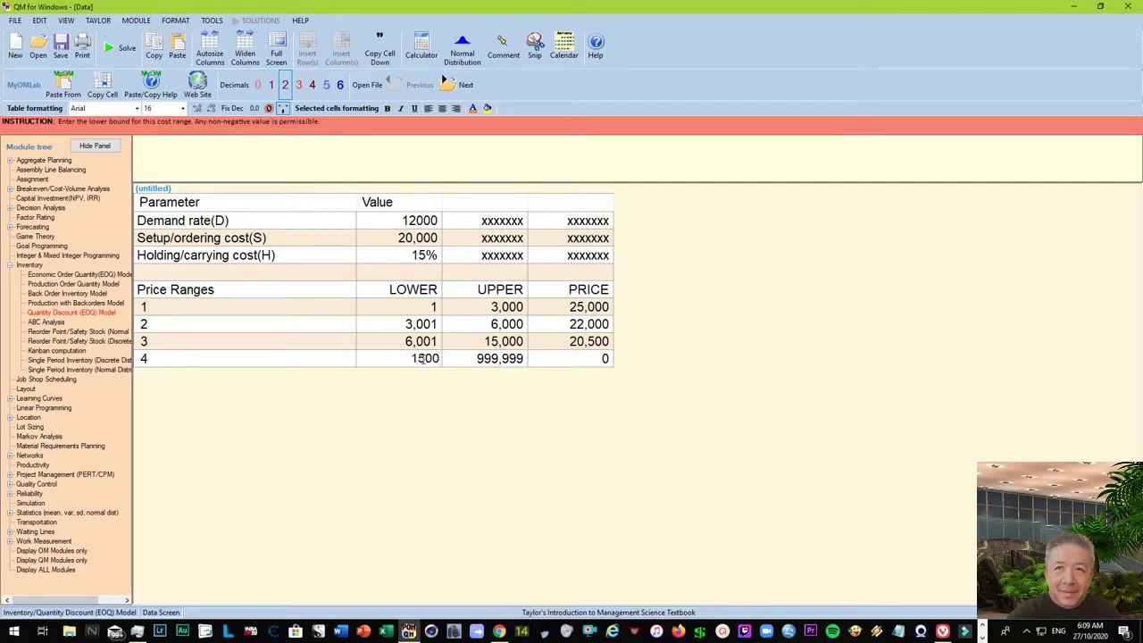
{"action": "type", "text": "1"}
{"action": "left_click", "coordinate": [556, 363]}
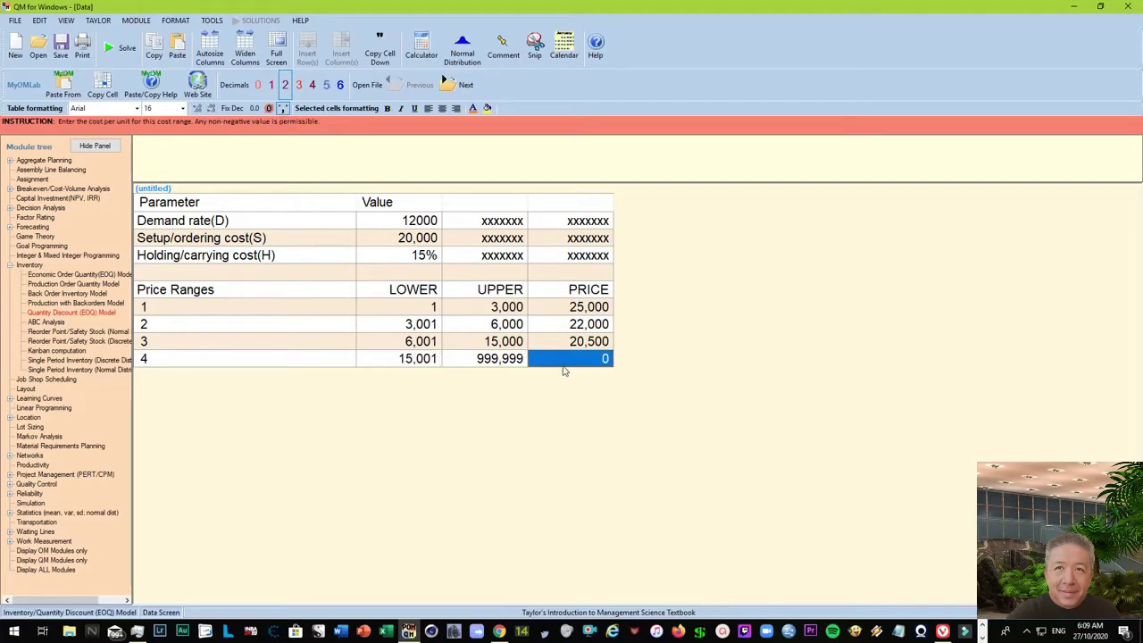
{"action": "type", "text": "186"}
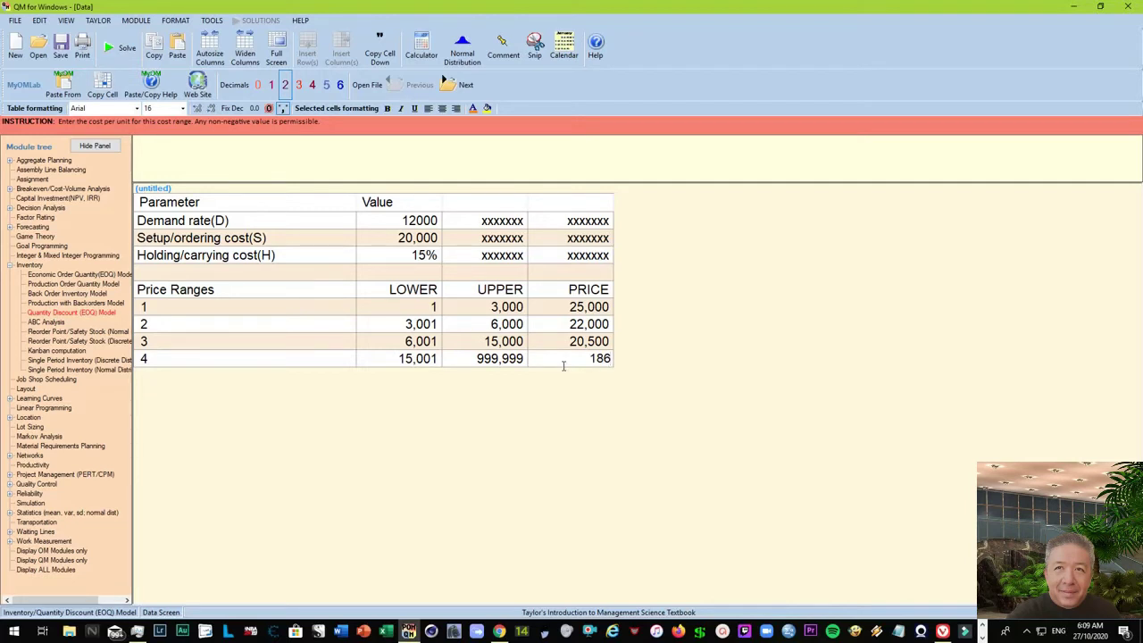
{"action": "type", "text": "00"}
- Solve the model and enlarge the results to check the 222,000,000 unit costs
{"action": "left_click", "coordinate": [115, 54]}
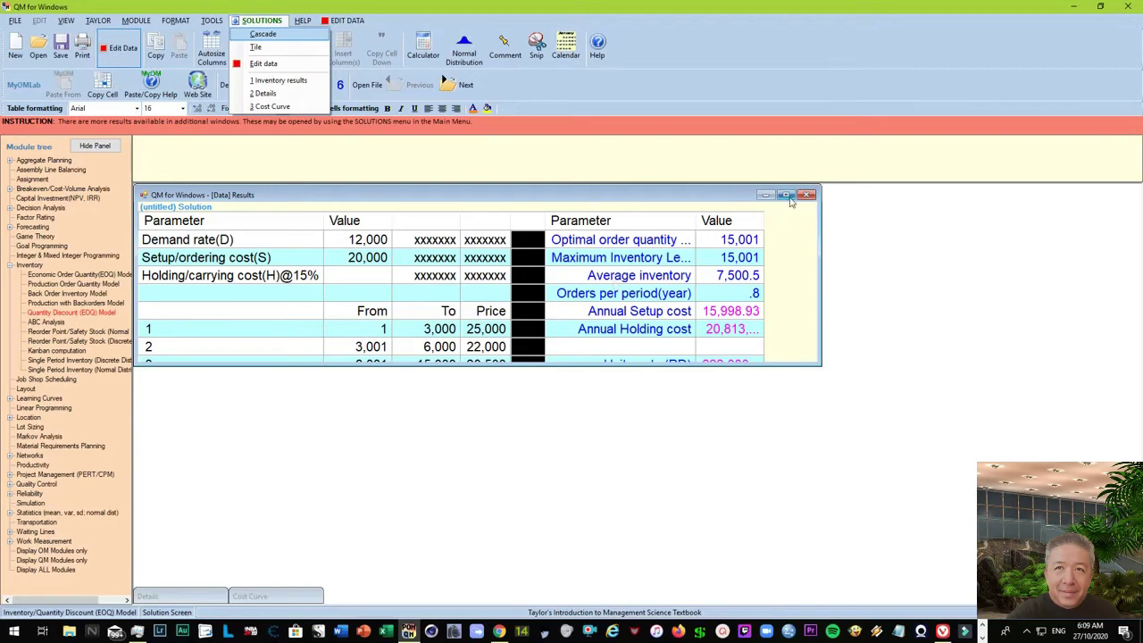
{"action": "left_click", "coordinate": [786, 195]}
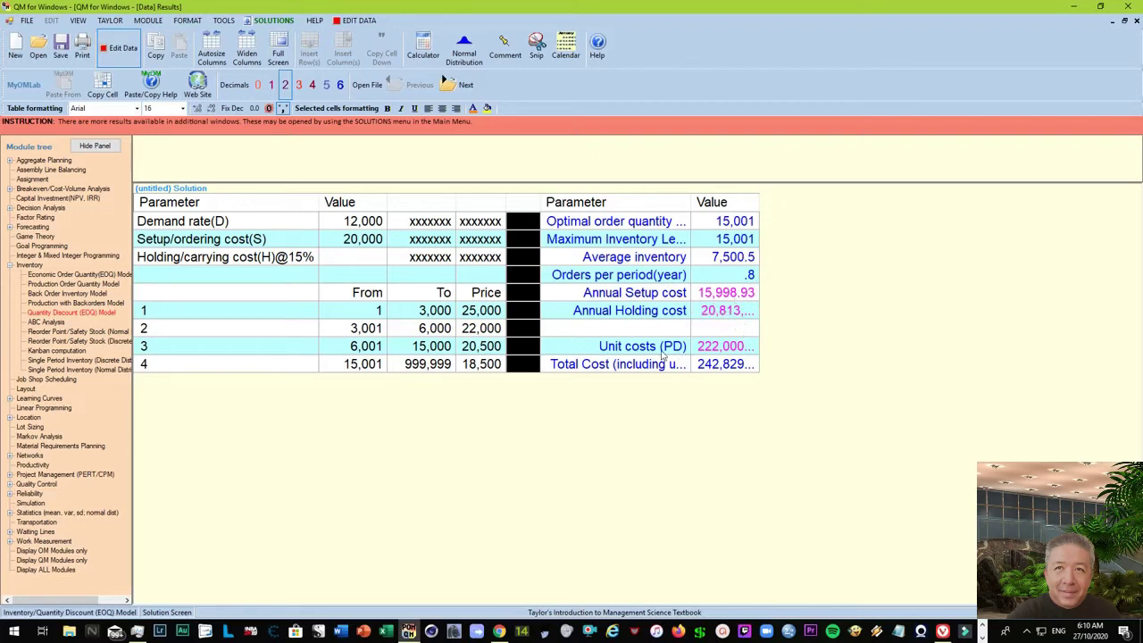
{"action": "left_click", "coordinate": [740, 350]}
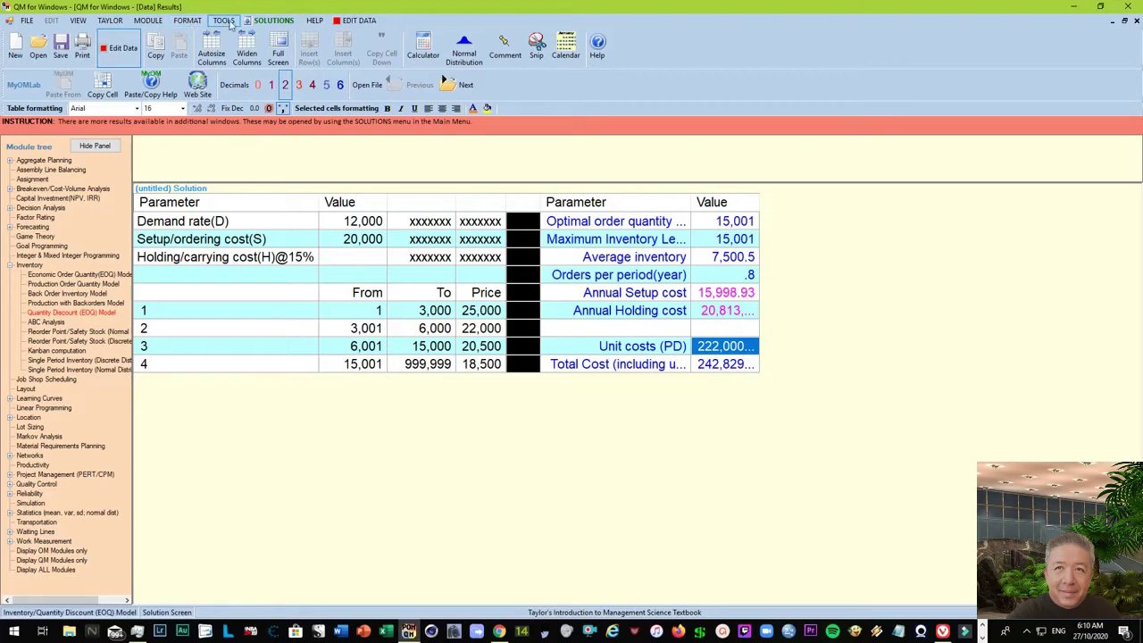
- Display the Cost Curve graph, then go back to Edit Data
{"action": "left_click", "coordinate": [258, 20]}
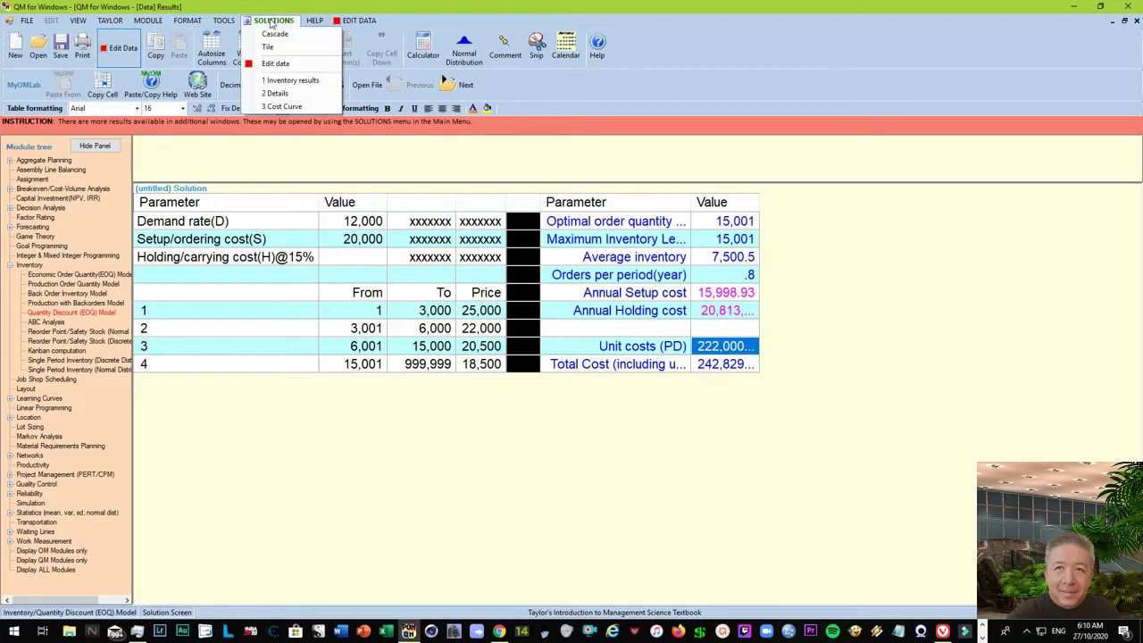
{"action": "left_click", "coordinate": [284, 107]}
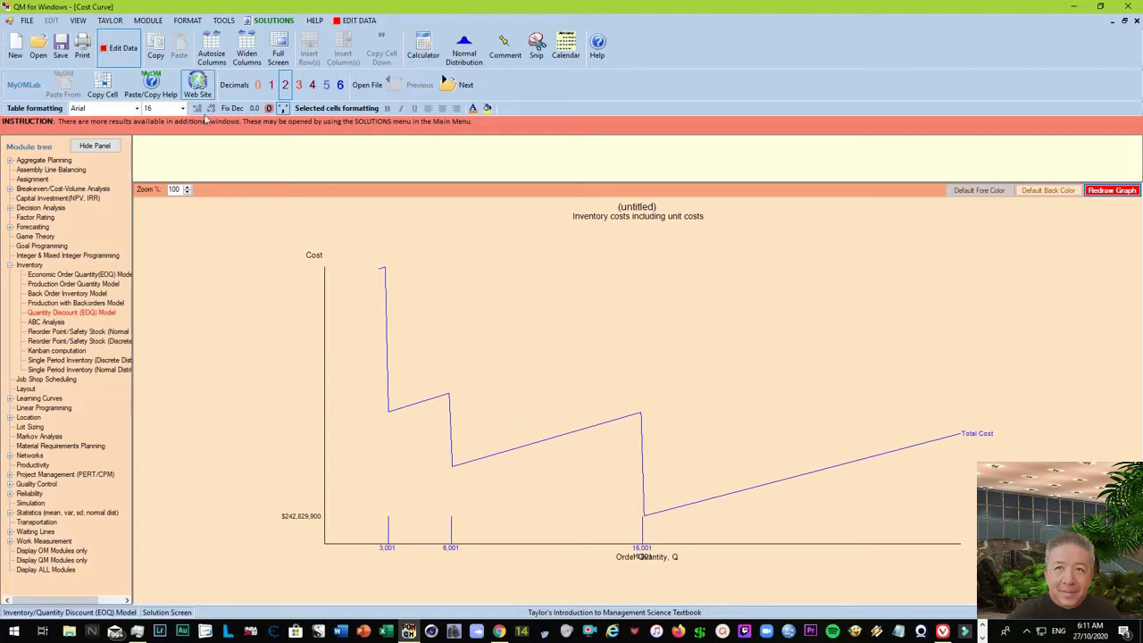
{"action": "left_click", "coordinate": [128, 57]}
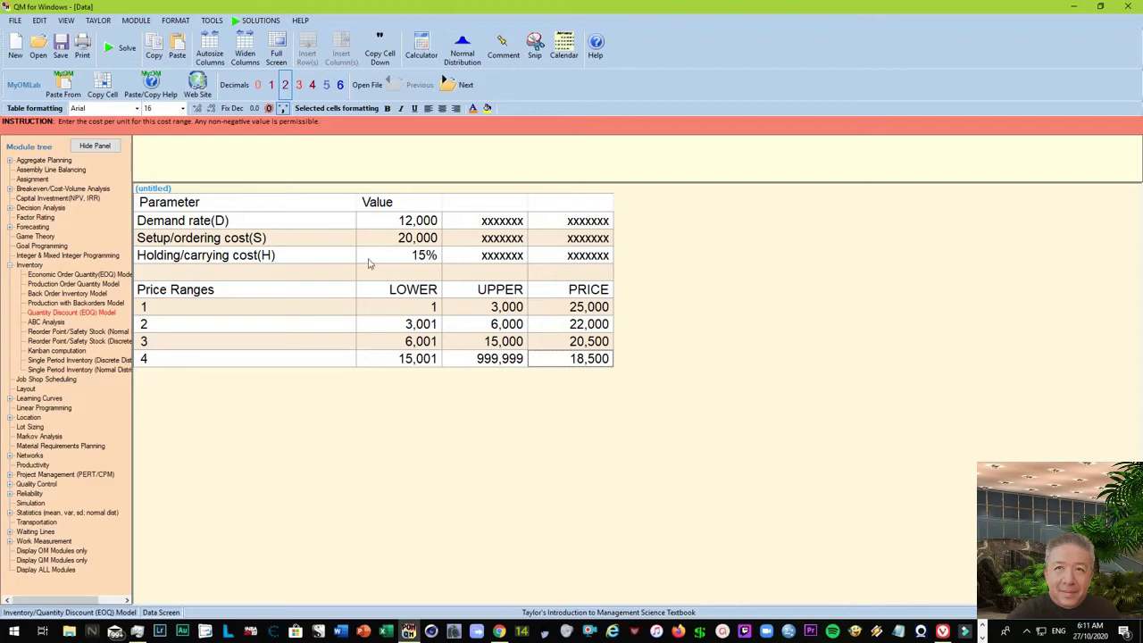
{"action": "left_click", "coordinate": [252, 20]}
{"action": "left_click", "coordinate": [257, 20]}
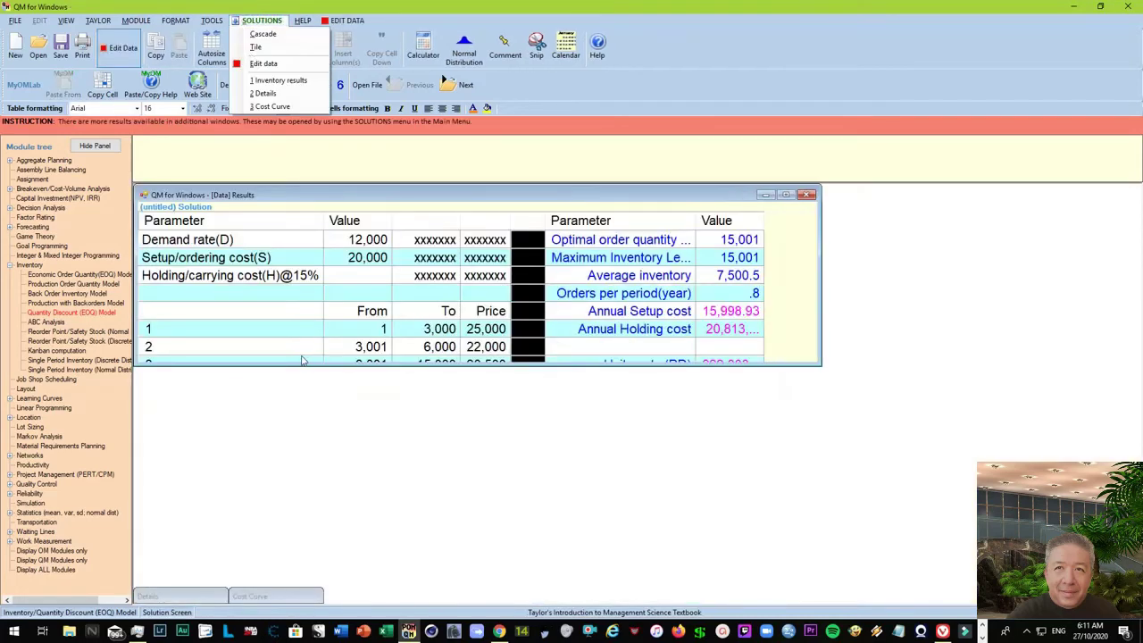
{"action": "left_click", "coordinate": [280, 107]}
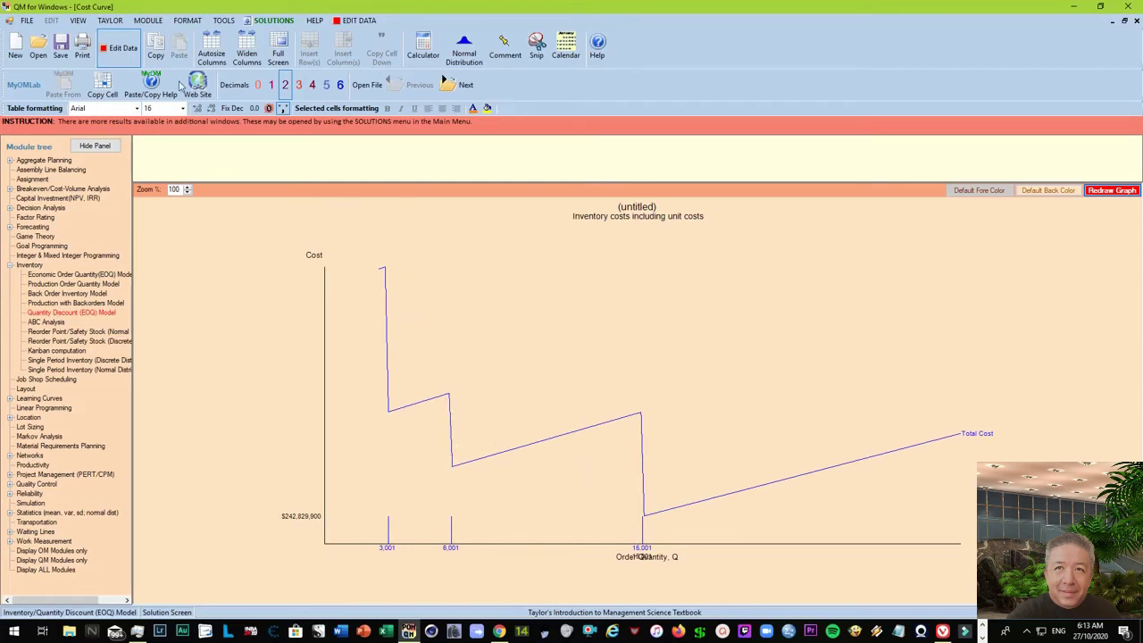
{"action": "left_click", "coordinate": [117, 48]}
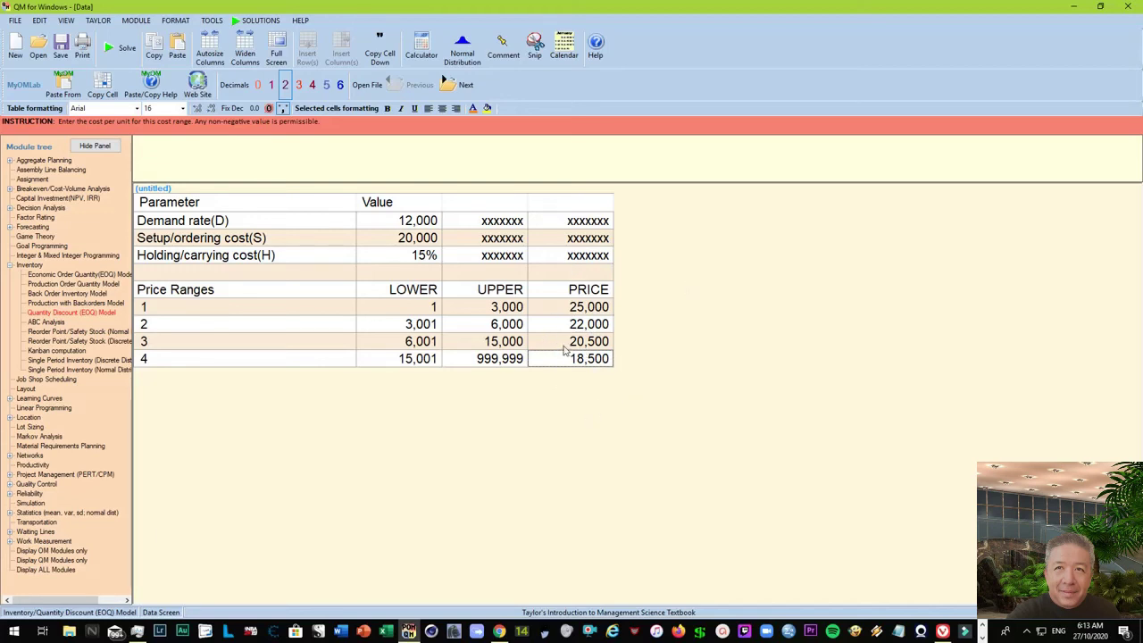
{"action": "left_click", "coordinate": [403, 226]}
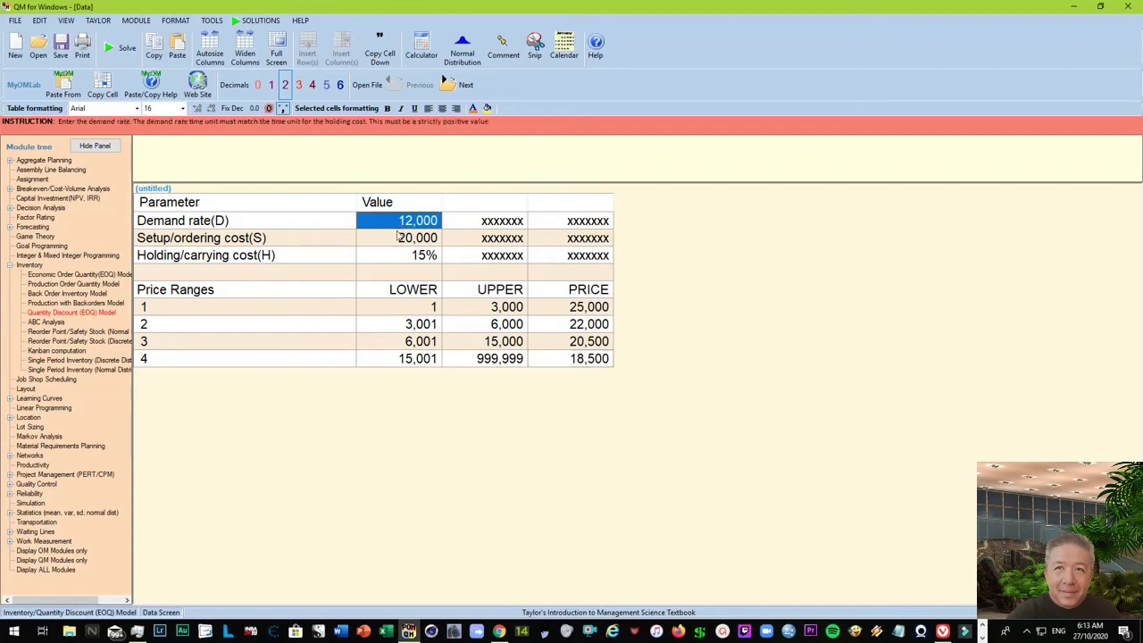
{"action": "left_click", "coordinate": [401, 279]}
{"action": "left_click", "coordinate": [399, 307]}
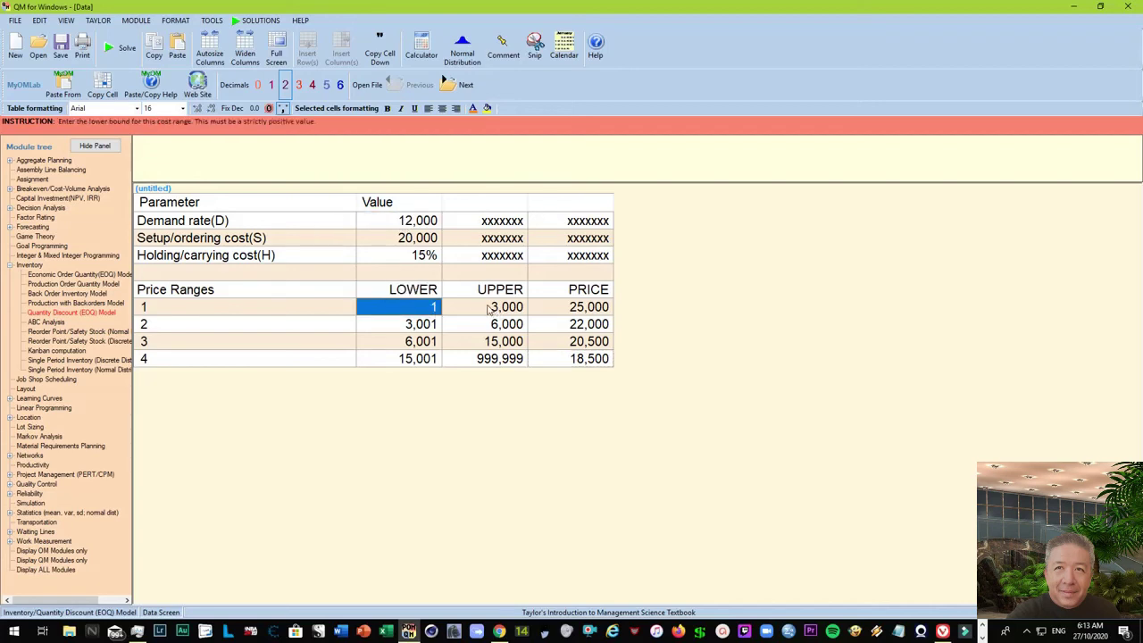
{"action": "left_click", "coordinate": [493, 311]}
{"action": "left_click", "coordinate": [403, 328]}
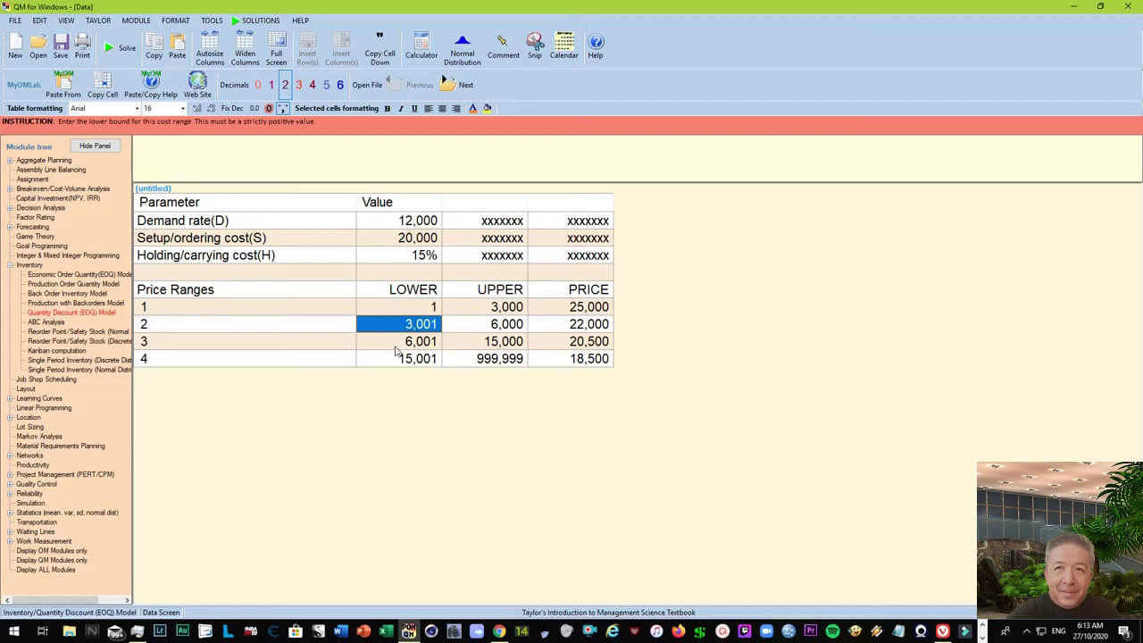
{"action": "left_click", "coordinate": [396, 346]}
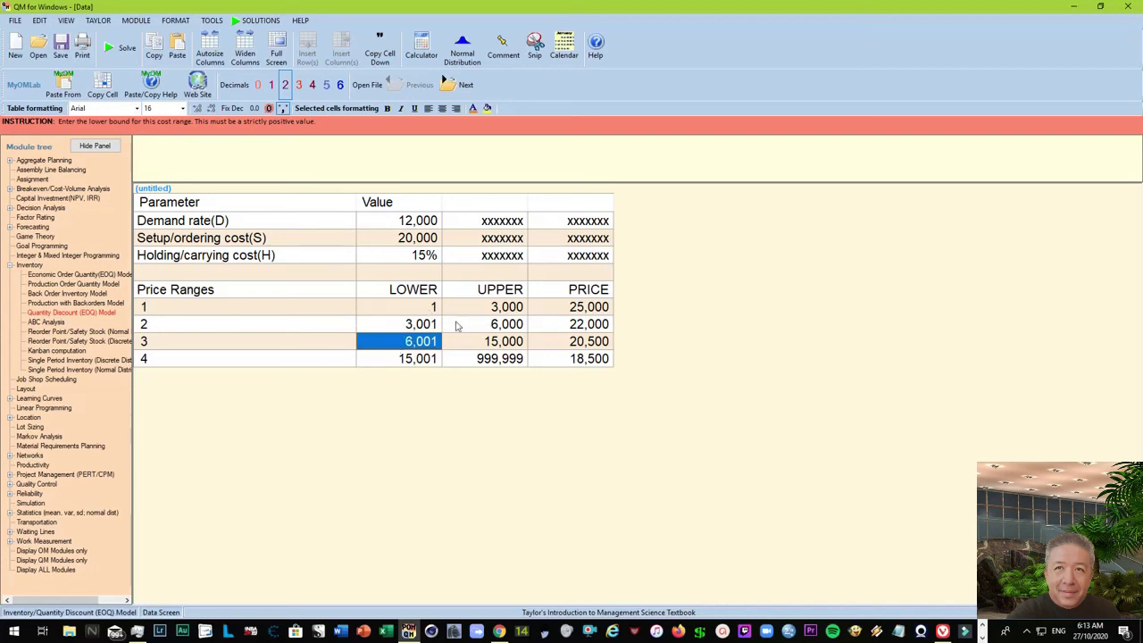